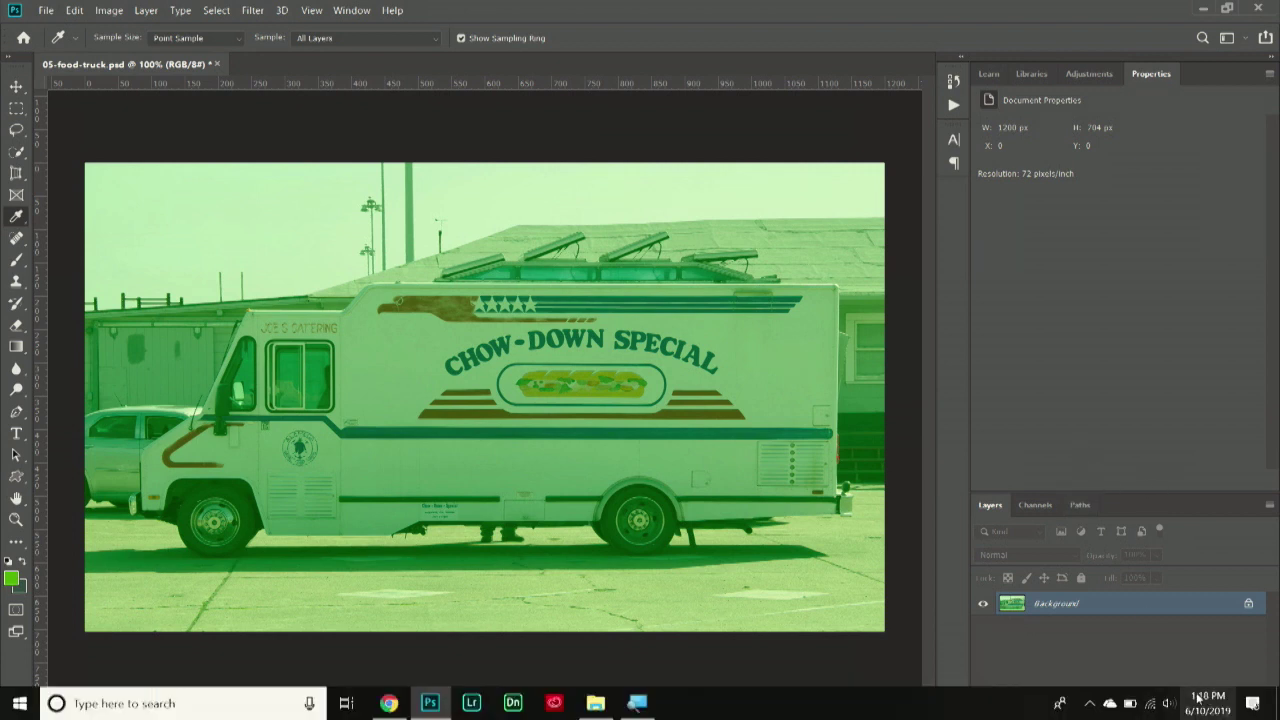
- Add a Curves adjustment layer above Background and try an S-shaped contrast curve
{"action": "left_click", "coordinate": [1183, 708]}
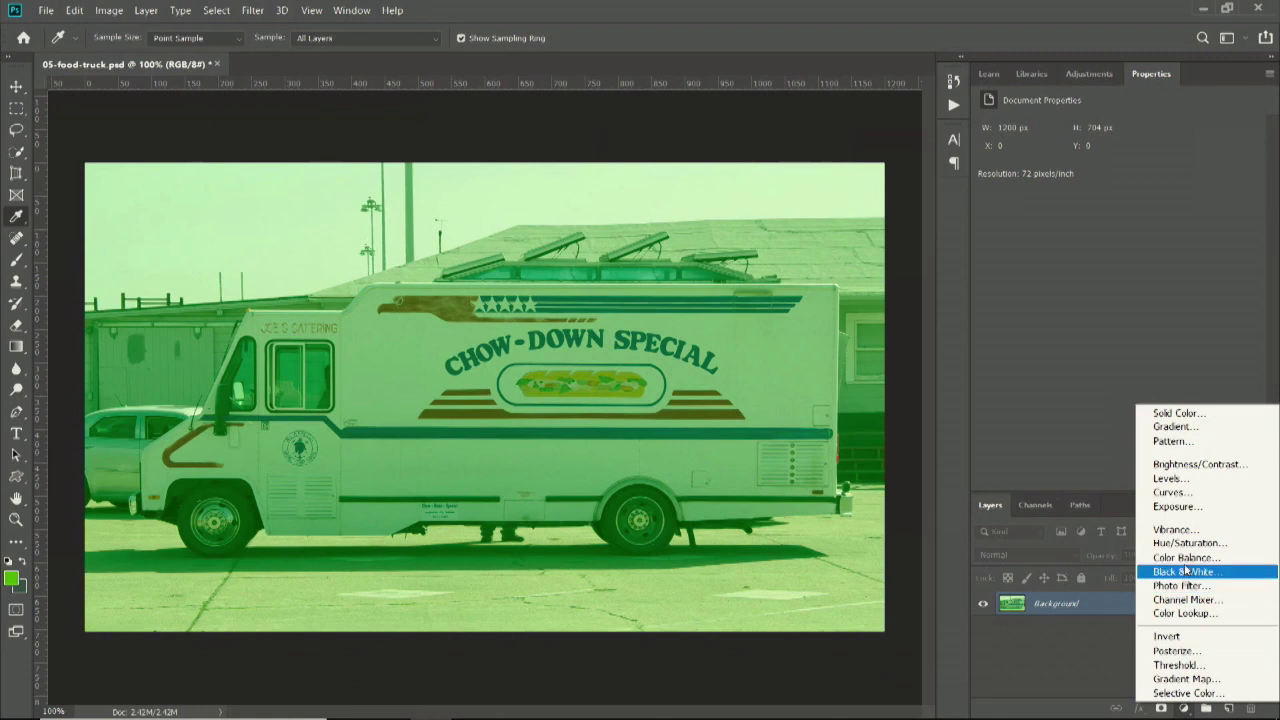
{"action": "left_click", "coordinate": [1172, 492]}
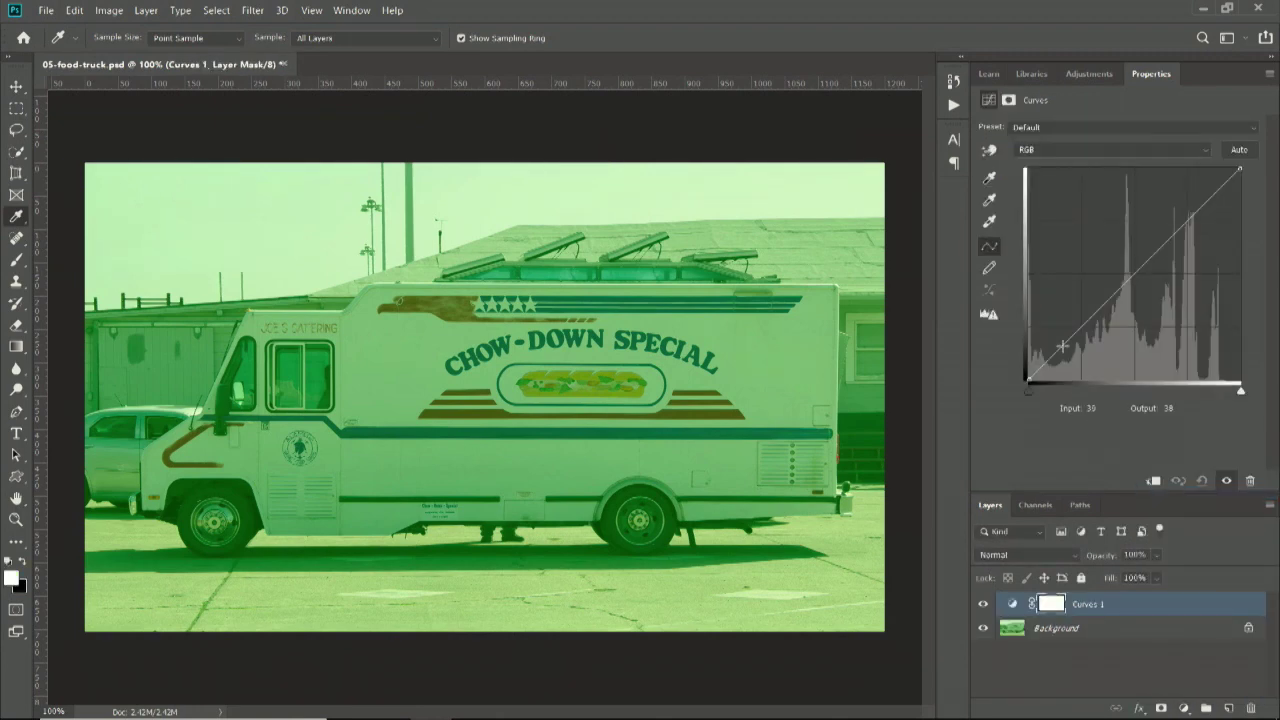
{"action": "left_click_drag", "start_coordinate": [1063, 345], "coordinate": [1068, 328]}
{"action": "left_click_drag", "start_coordinate": [1120, 290], "coordinate": [1180, 306]}
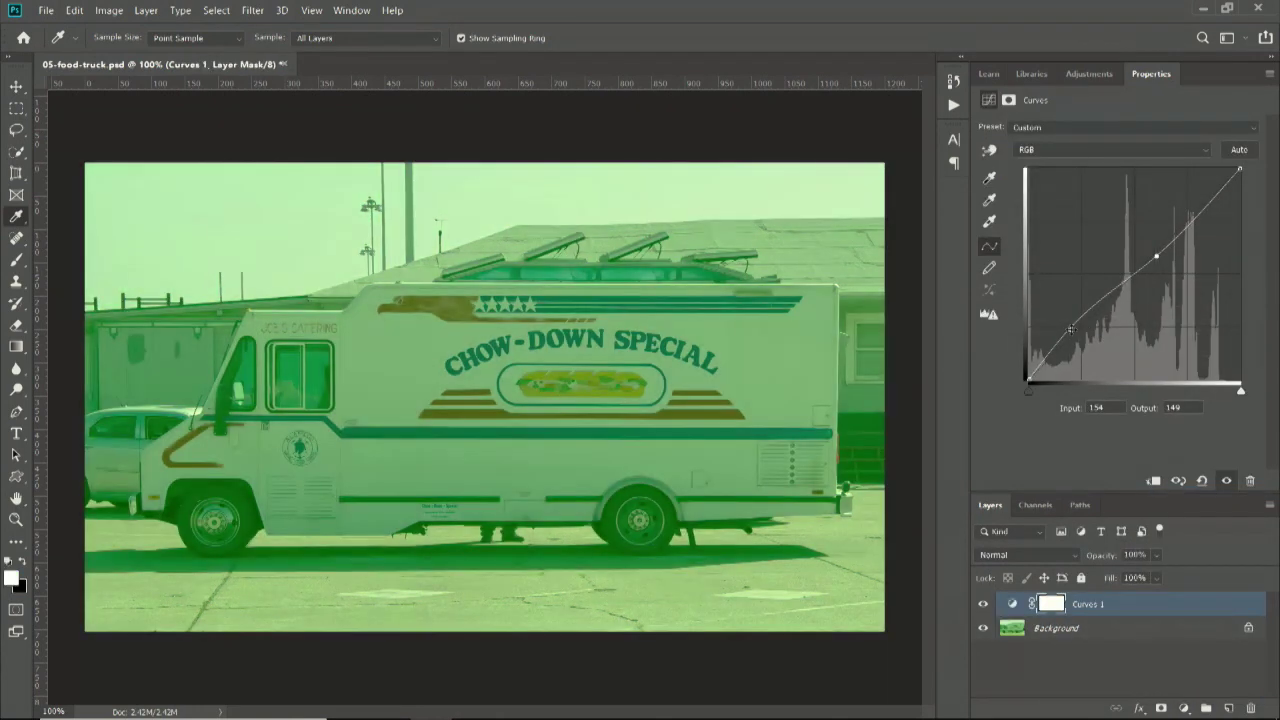
- Try boosting the Red channel curve, remove that point, and return to the RGB curve
{"action": "left_click", "coordinate": [1035, 150]}
{"action": "left_click", "coordinate": [1035, 171]}
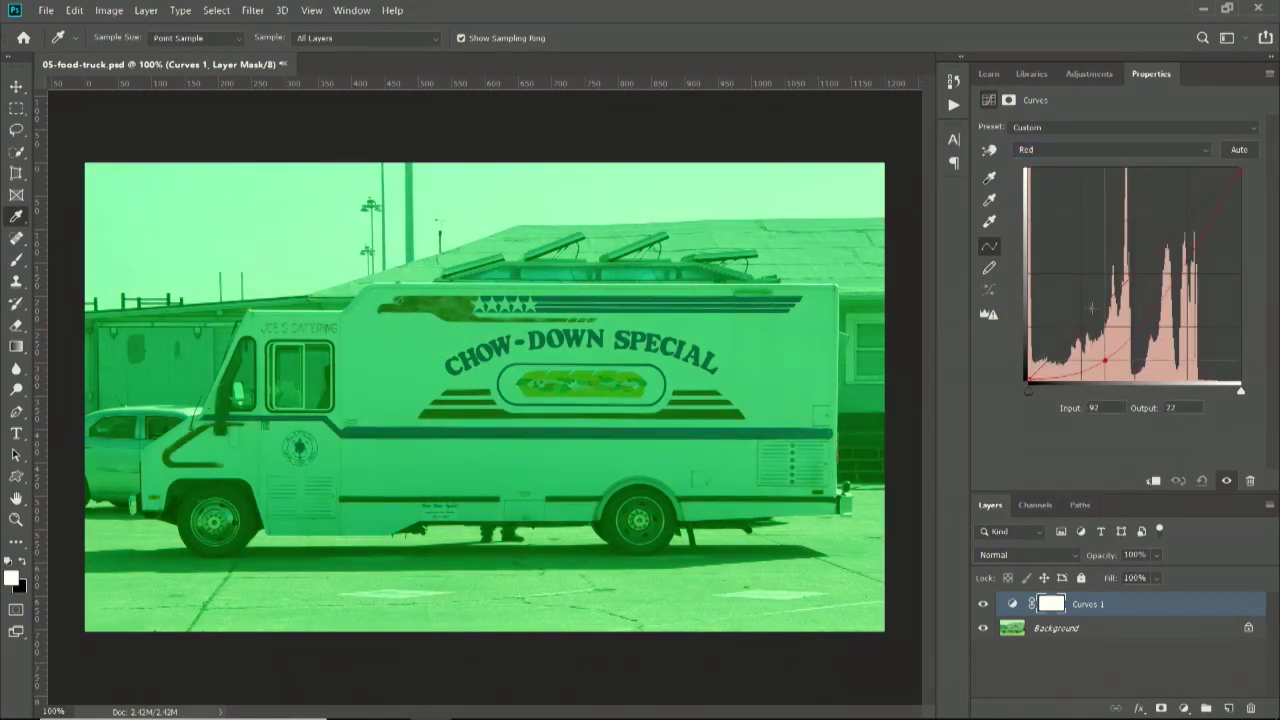
{"action": "left_click_drag", "start_coordinate": [1080, 330], "coordinate": [1077, 138]}
{"action": "left_click", "coordinate": [1077, 146]}
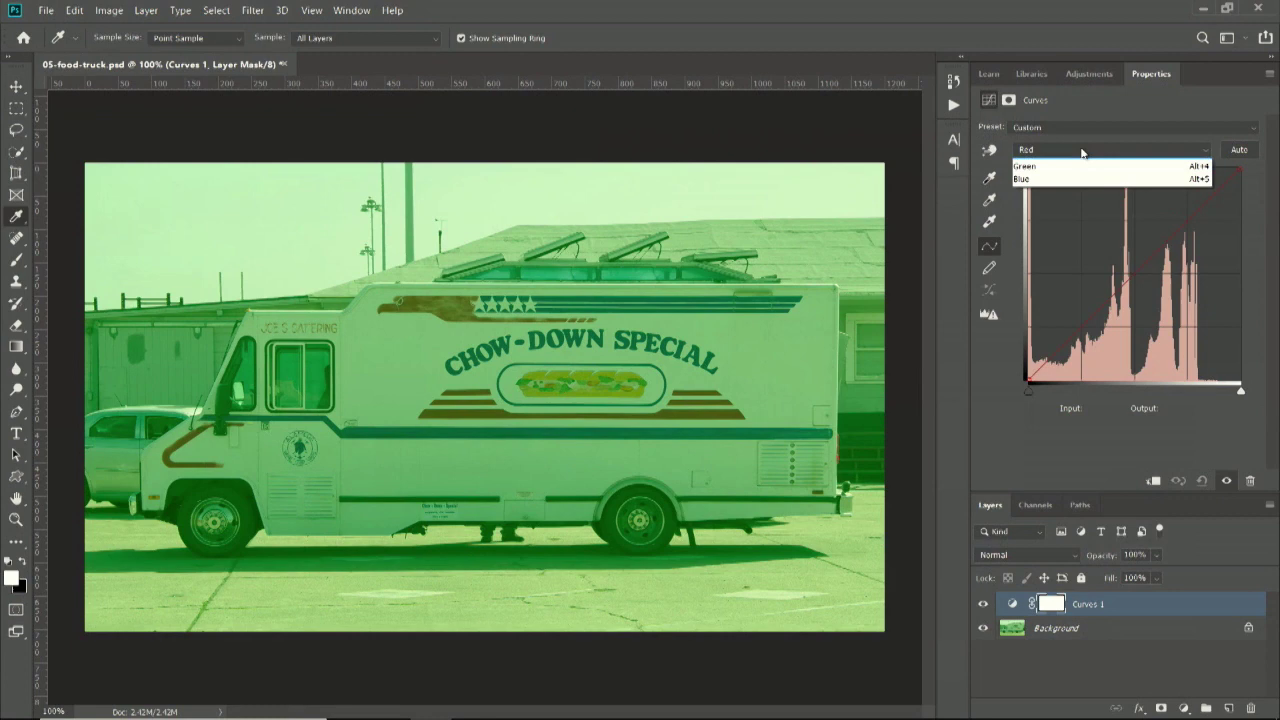
{"action": "left_click", "coordinate": [1070, 168]}
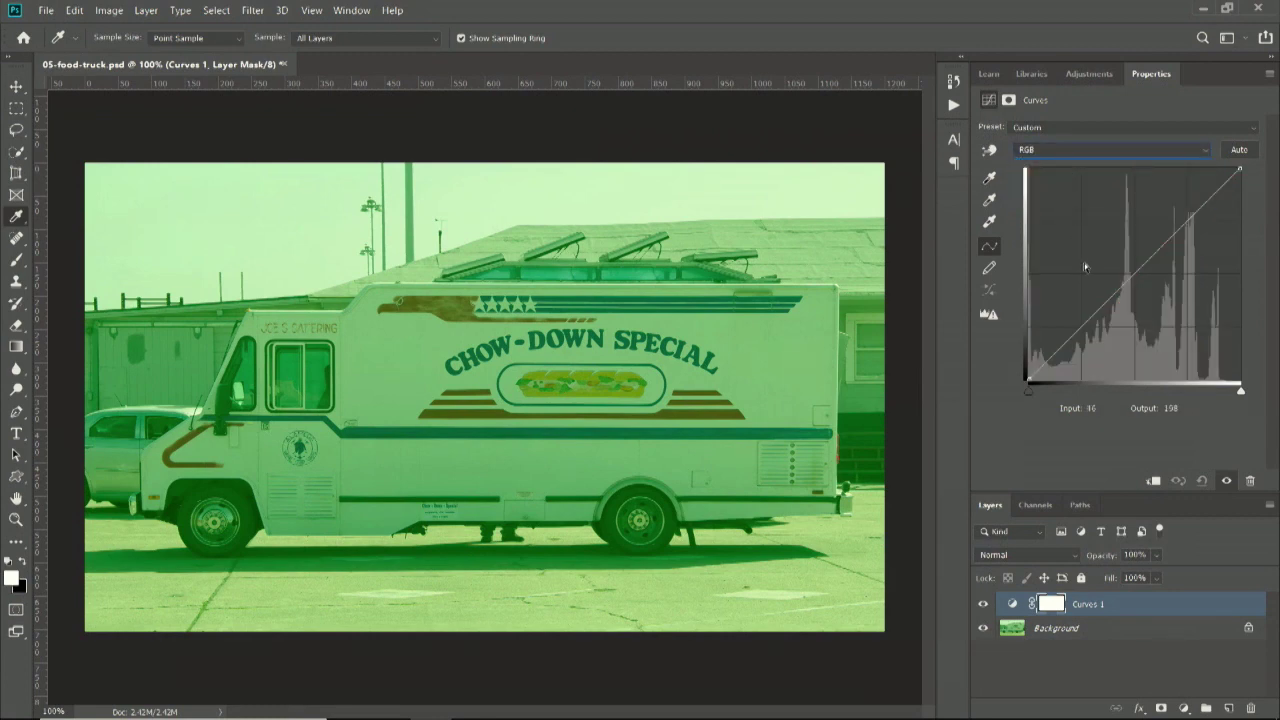
- Apply Auto to the Curves layer, then Alt-click Auto for Auto Color Correction Options
{"action": "left_click", "coordinate": [1240, 150]}
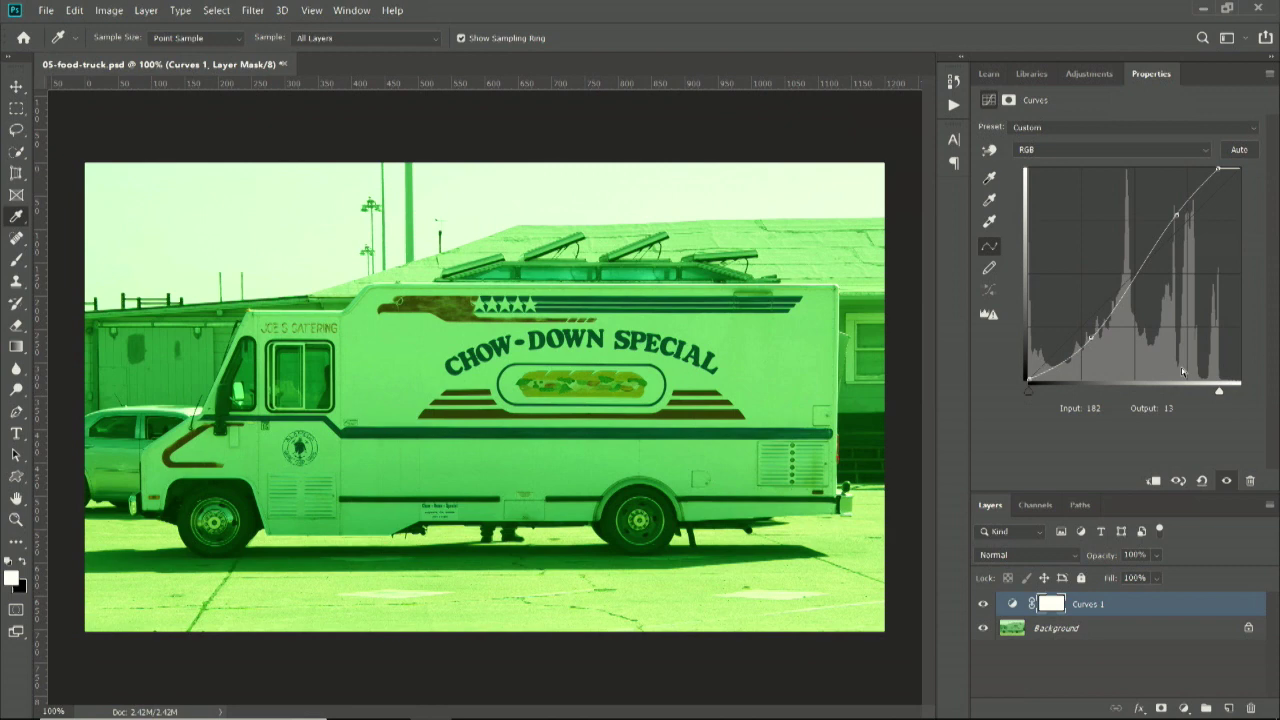
{"action": "left_click", "coordinate": [1237, 152], "text": "alt"}
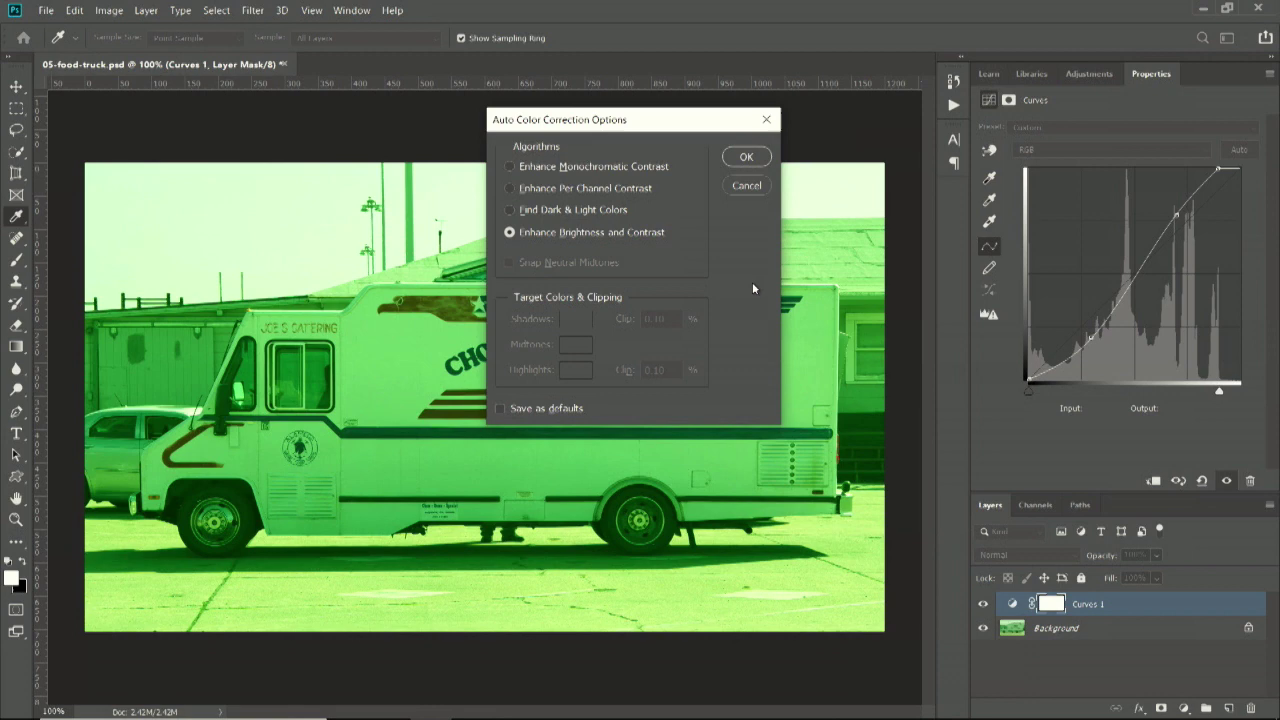
- Choose Find Dark & Light Colors, enable Snap Neutral Midtones, and save as defaults
{"action": "left_click", "coordinate": [590, 212]}
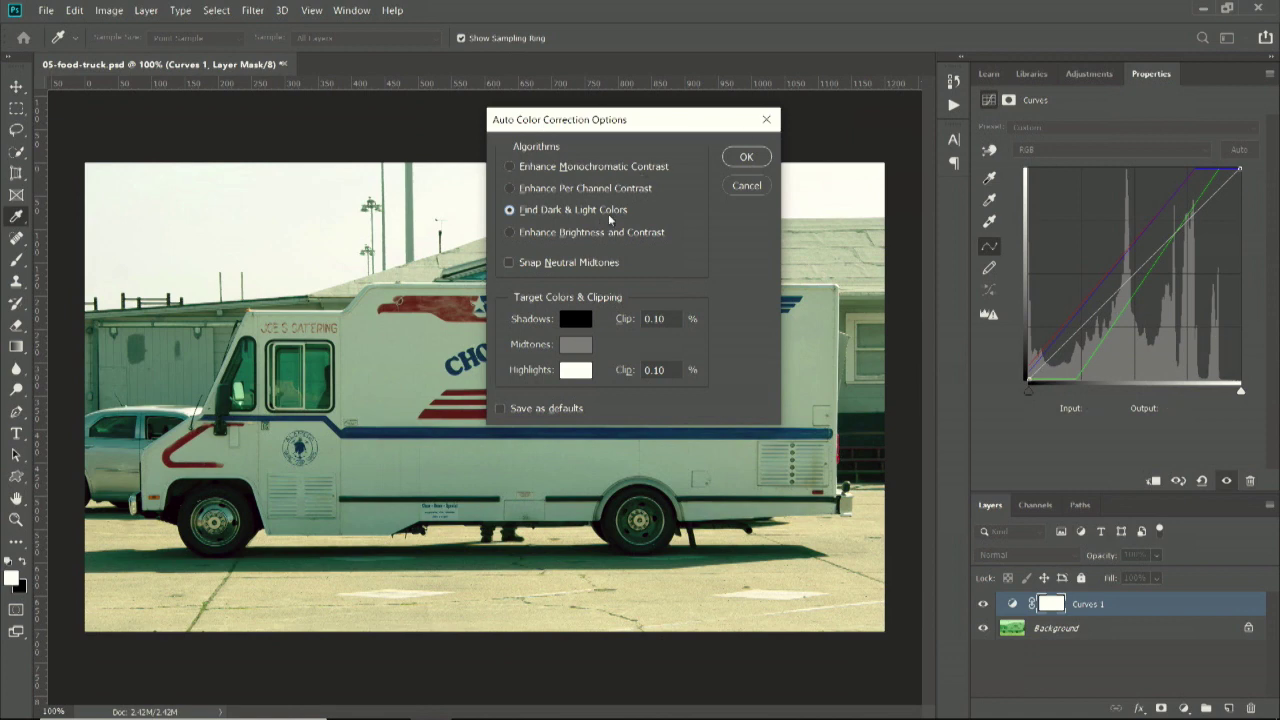
{"action": "left_click", "coordinate": [508, 262]}
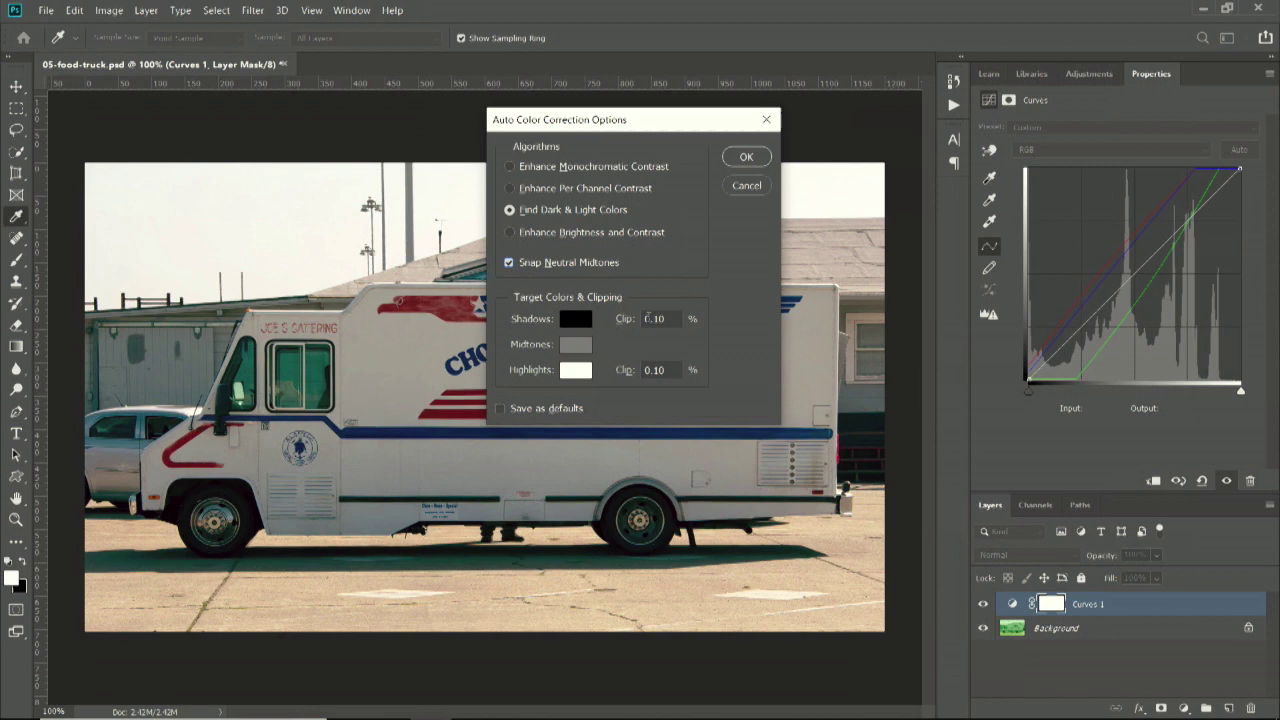
{"action": "left_click", "coordinate": [500, 408]}
- Confirm the auto options, replace Curves 1 with a new Curves layer, and apply Auto
{"action": "left_click", "coordinate": [746, 158]}
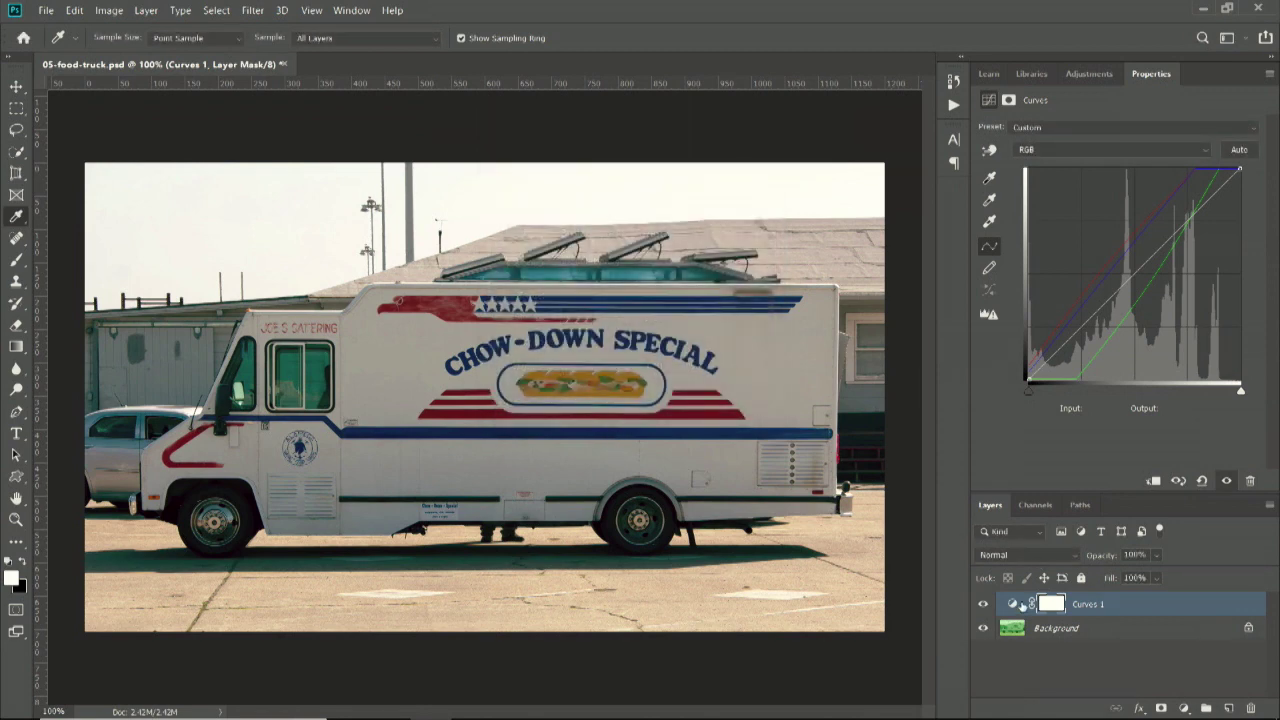
{"action": "left_click_drag", "start_coordinate": [1020, 606], "coordinate": [1250, 708]}
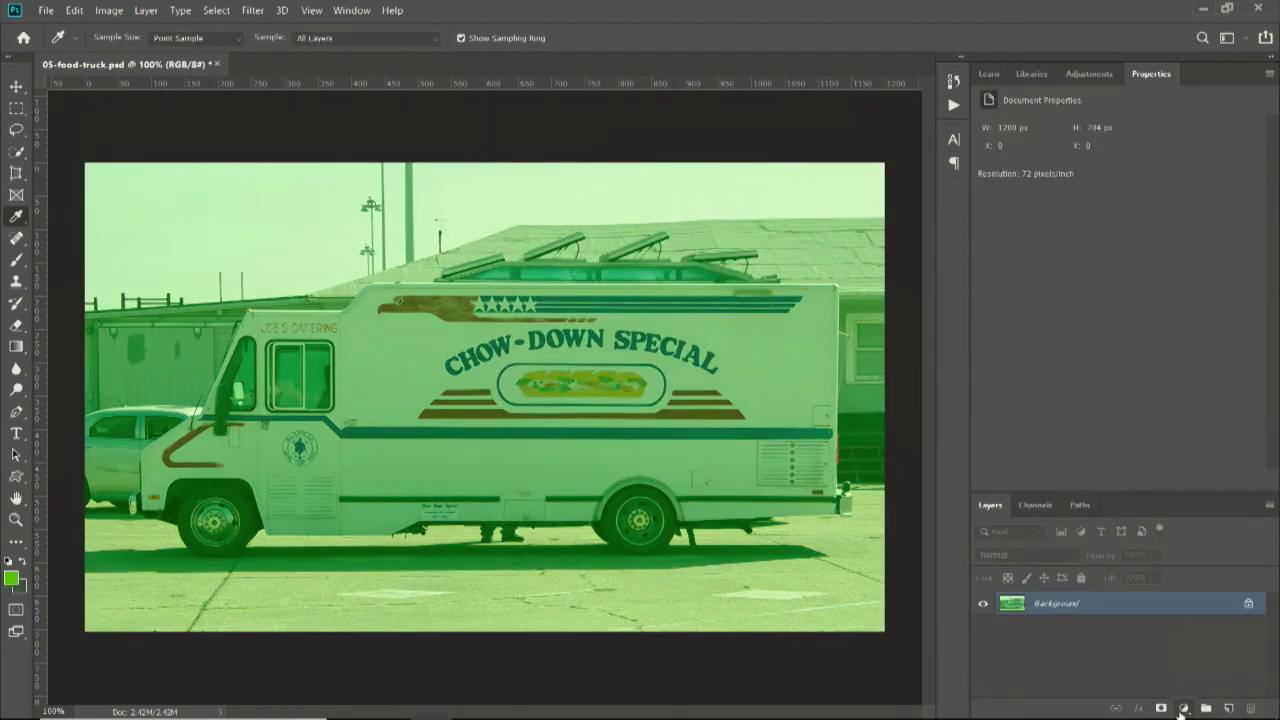
{"action": "left_click", "coordinate": [1181, 708]}
{"action": "left_click", "coordinate": [1168, 503]}
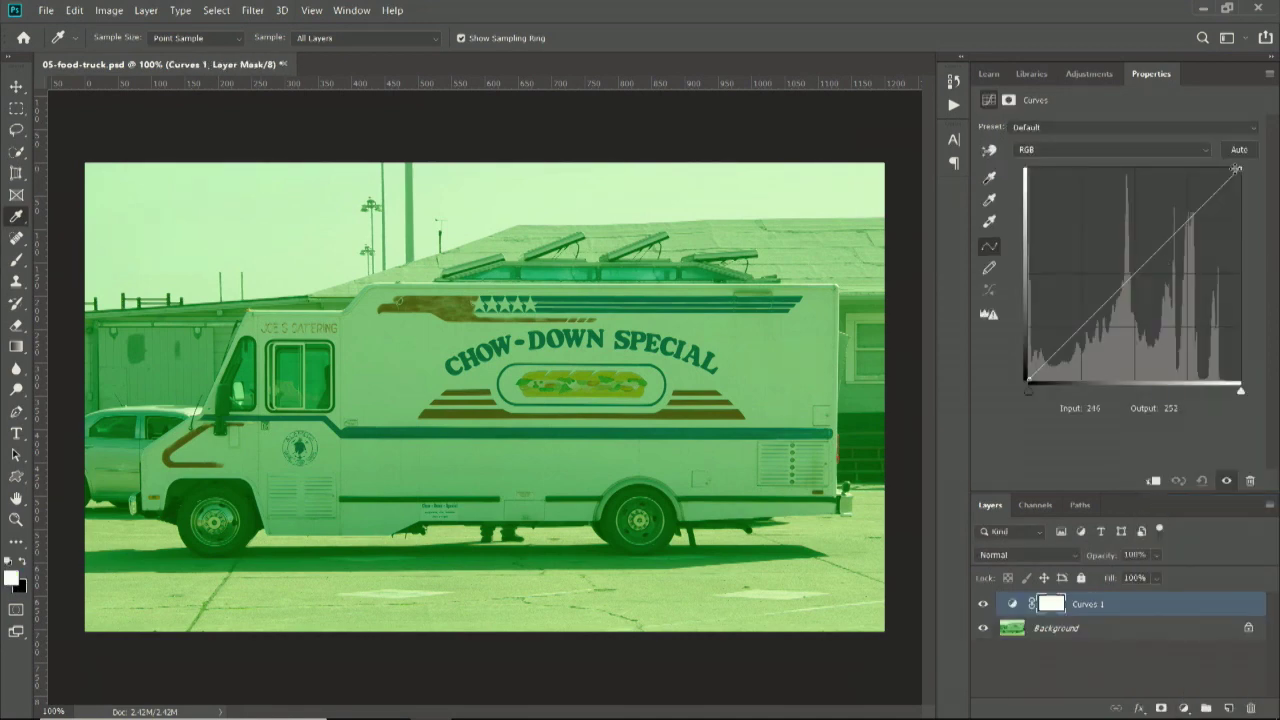
{"action": "left_click", "coordinate": [1238, 127]}
{"action": "left_click", "coordinate": [1238, 136]}
{"action": "left_click", "coordinate": [1239, 152]}
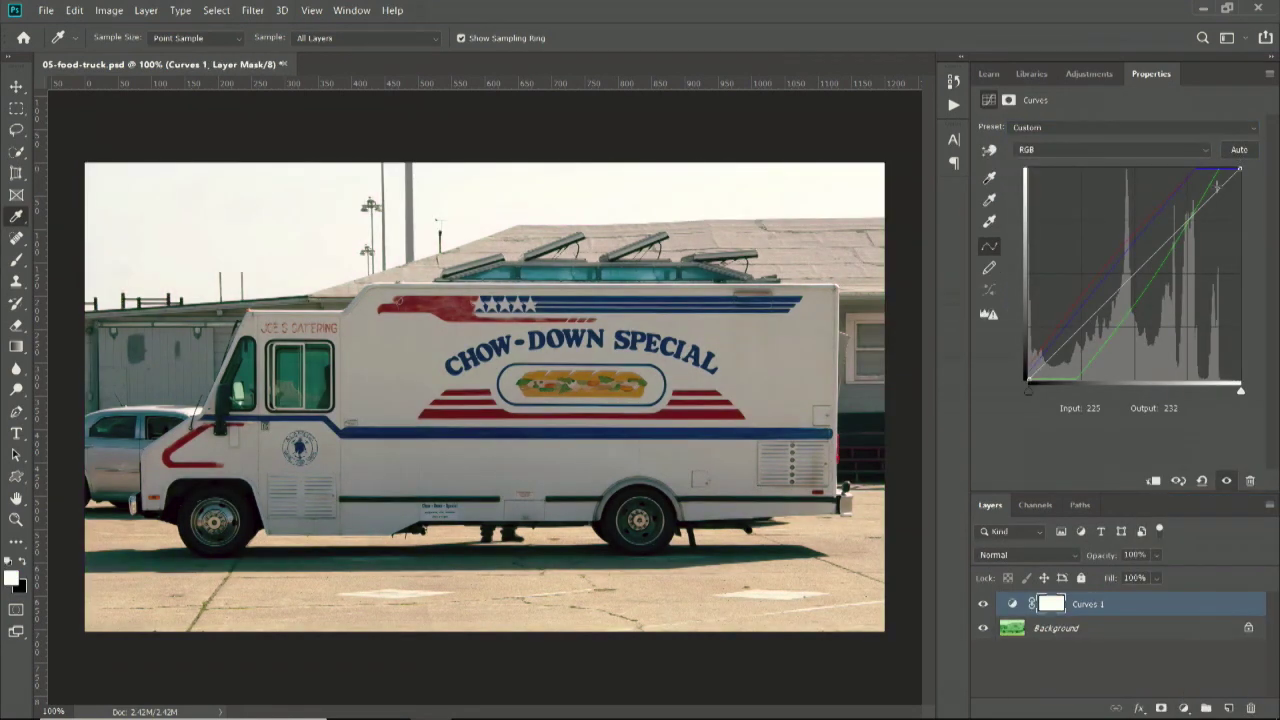
- Reset Curves 1 to its default straight line and display the Red channel curve
{"action": "left_click", "coordinate": [1203, 484]}
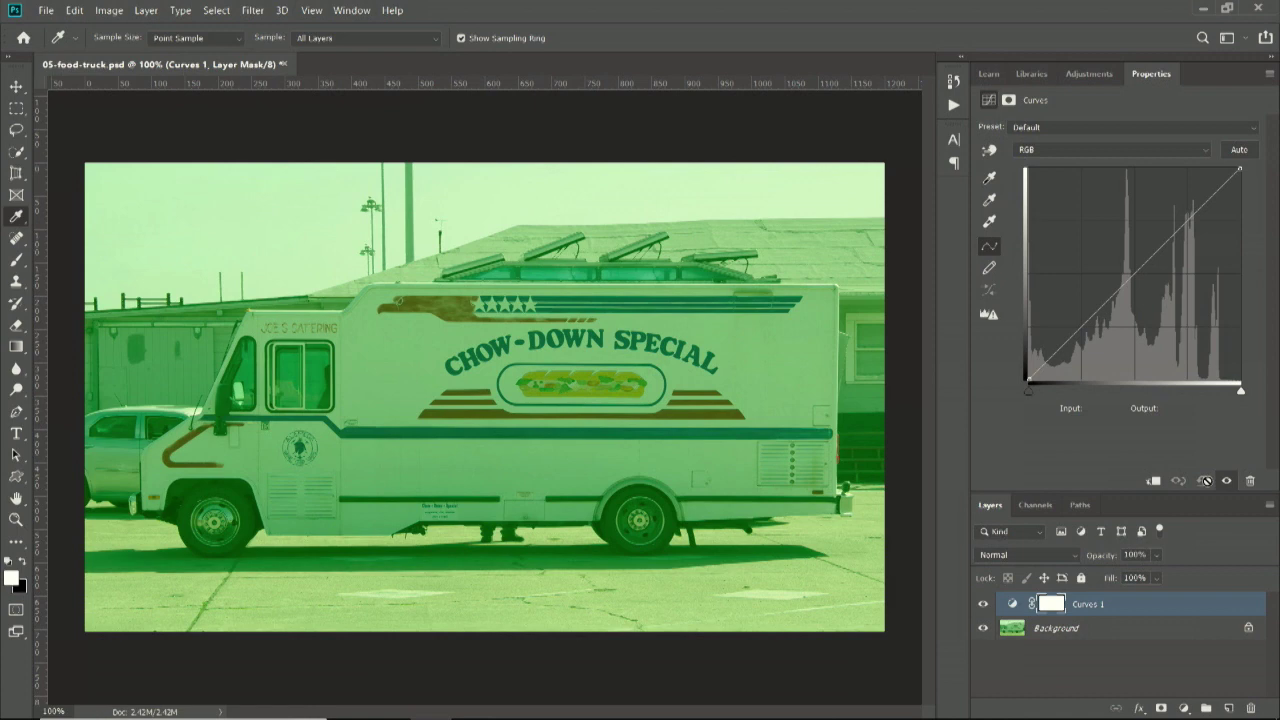
{"action": "left_click", "coordinate": [1110, 149]}
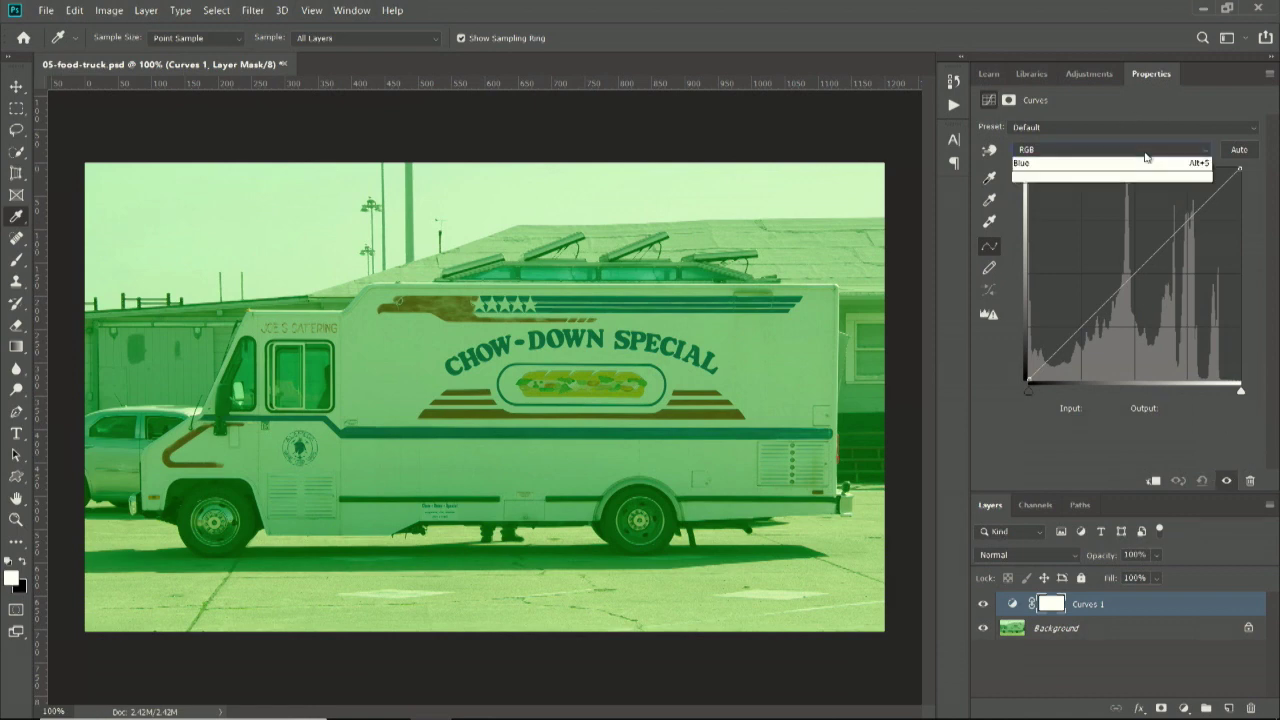
{"action": "left_click", "coordinate": [1108, 176]}
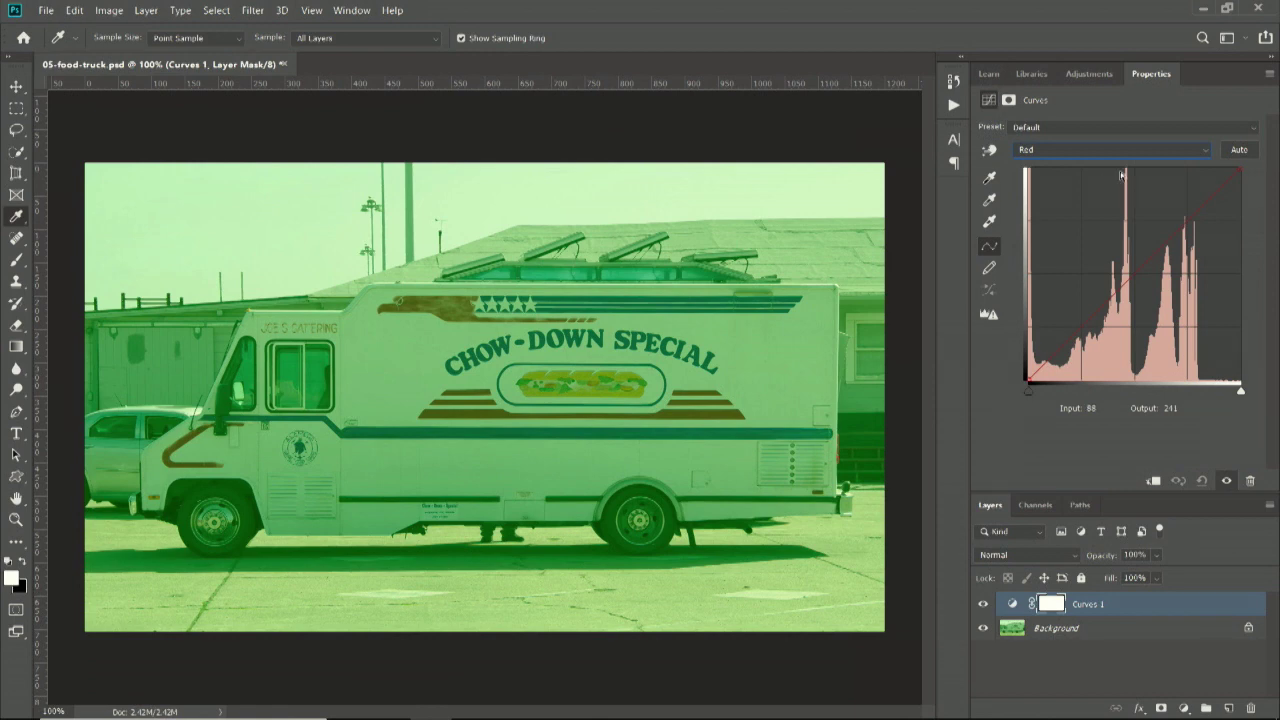
- Pull in the Red white point and the Green white and black points
{"action": "left_click", "coordinate": [1120, 150]}
{"action": "left_click", "coordinate": [1096, 177]}
{"action": "left_click_drag", "start_coordinate": [1241, 392], "coordinate": [1204, 392]}
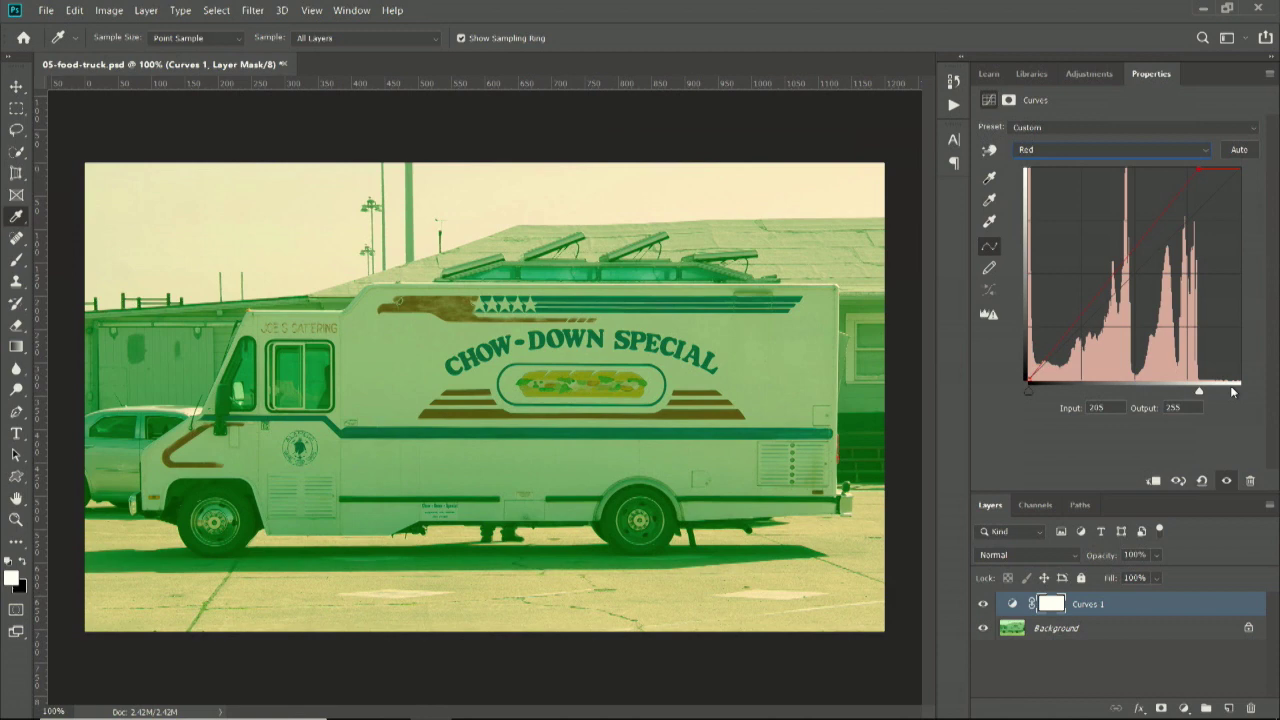
{"action": "left_click", "coordinate": [1082, 149]}
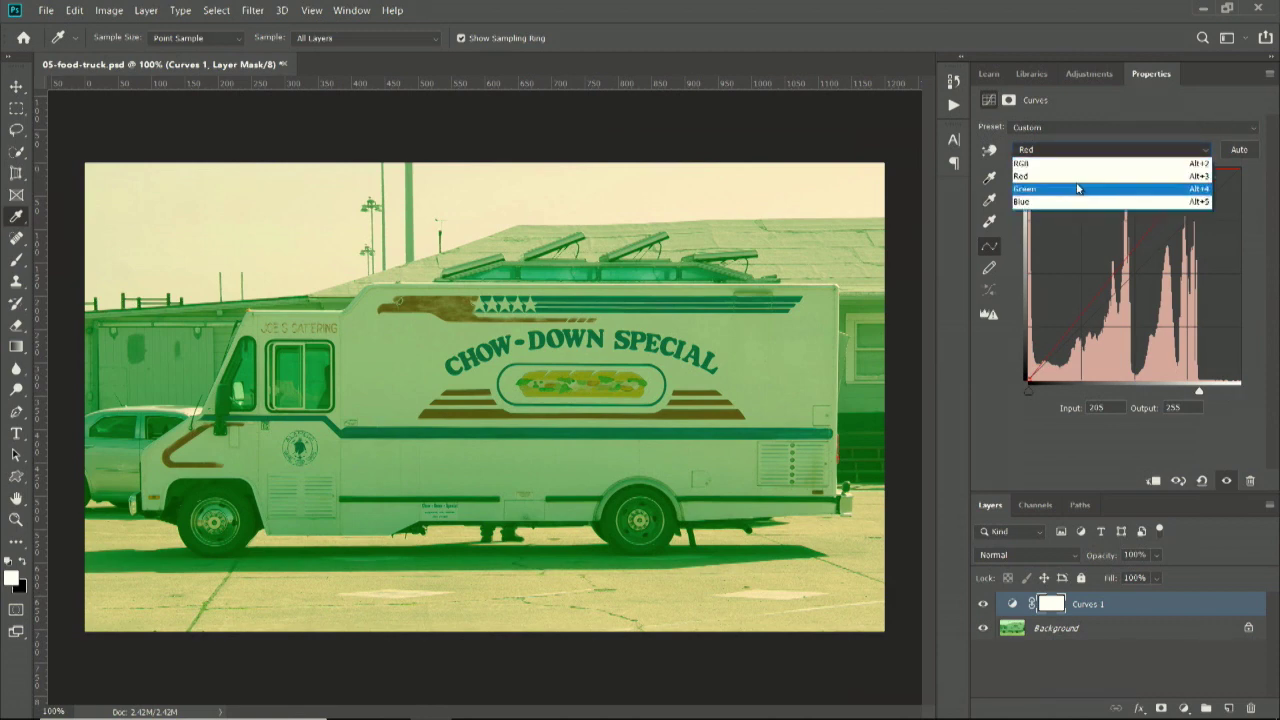
{"action": "left_click", "coordinate": [1077, 188]}
{"action": "left_click_drag", "start_coordinate": [1240, 388], "coordinate": [1219, 394]}
{"action": "left_click_drag", "start_coordinate": [1028, 392], "coordinate": [1072, 395]}
- Pull in the Blue white point to cut yellow, then open Curves-Adjustment-02-starter.psd
{"action": "left_click", "coordinate": [1090, 148]}
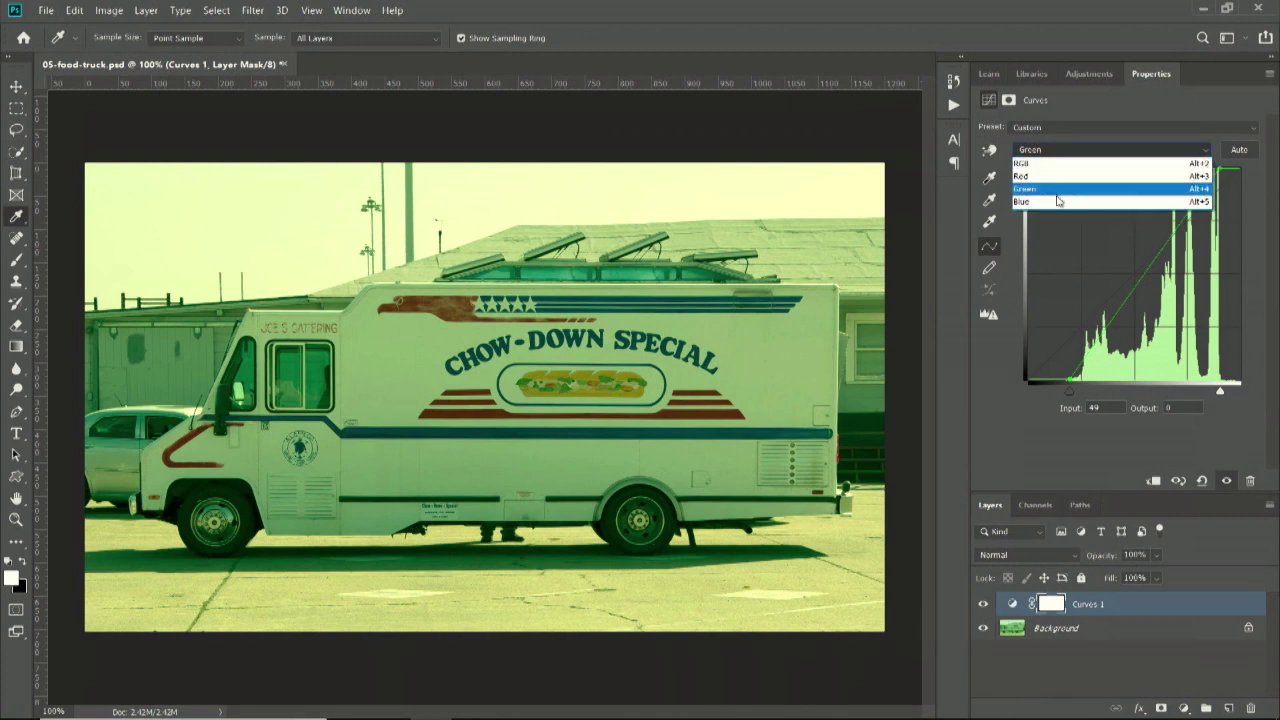
{"action": "left_click", "coordinate": [1075, 203]}
{"action": "left_click_drag", "start_coordinate": [1232, 395], "coordinate": [1200, 395]}
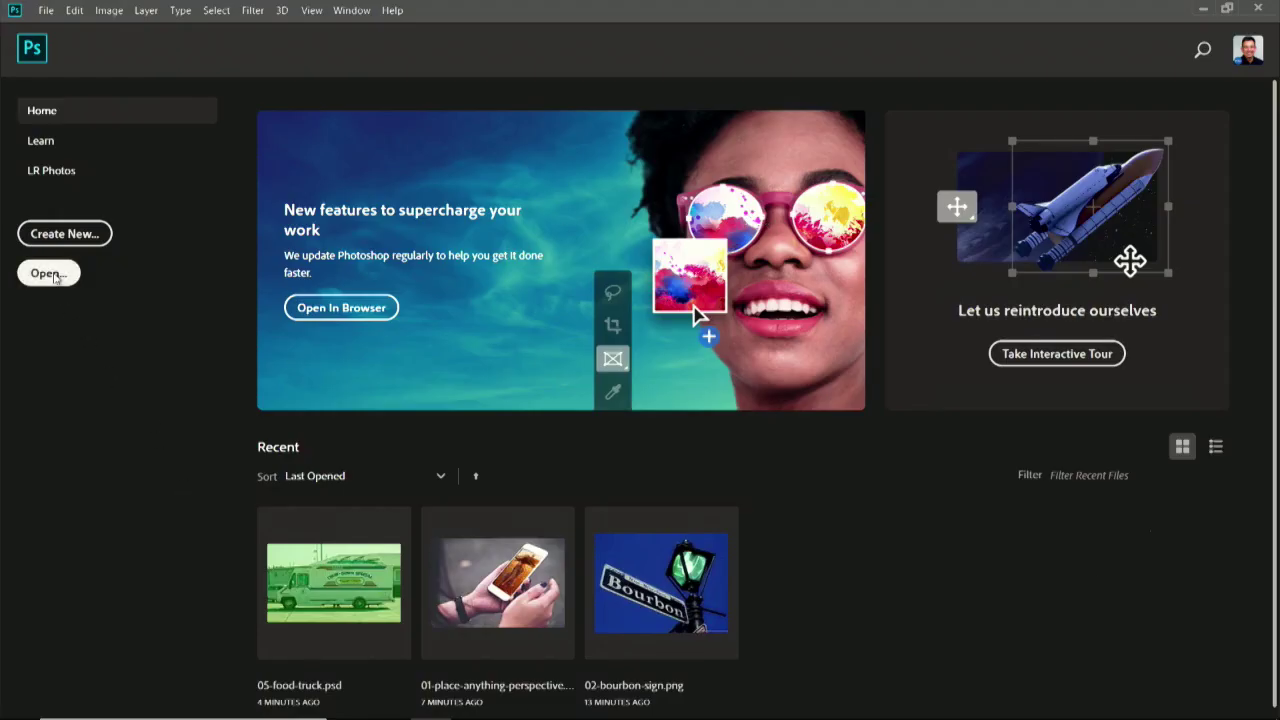
{"action": "left_click", "coordinate": [48, 273]}
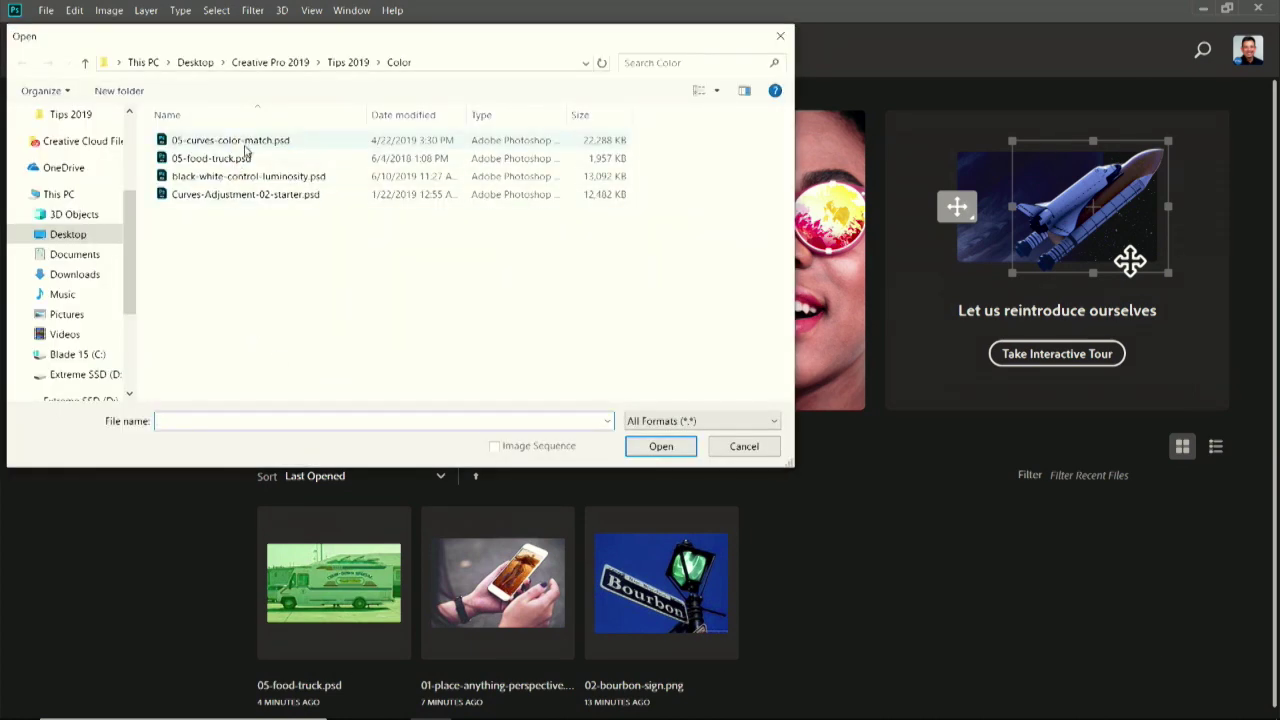
{"action": "double_click", "coordinate": [243, 194]}
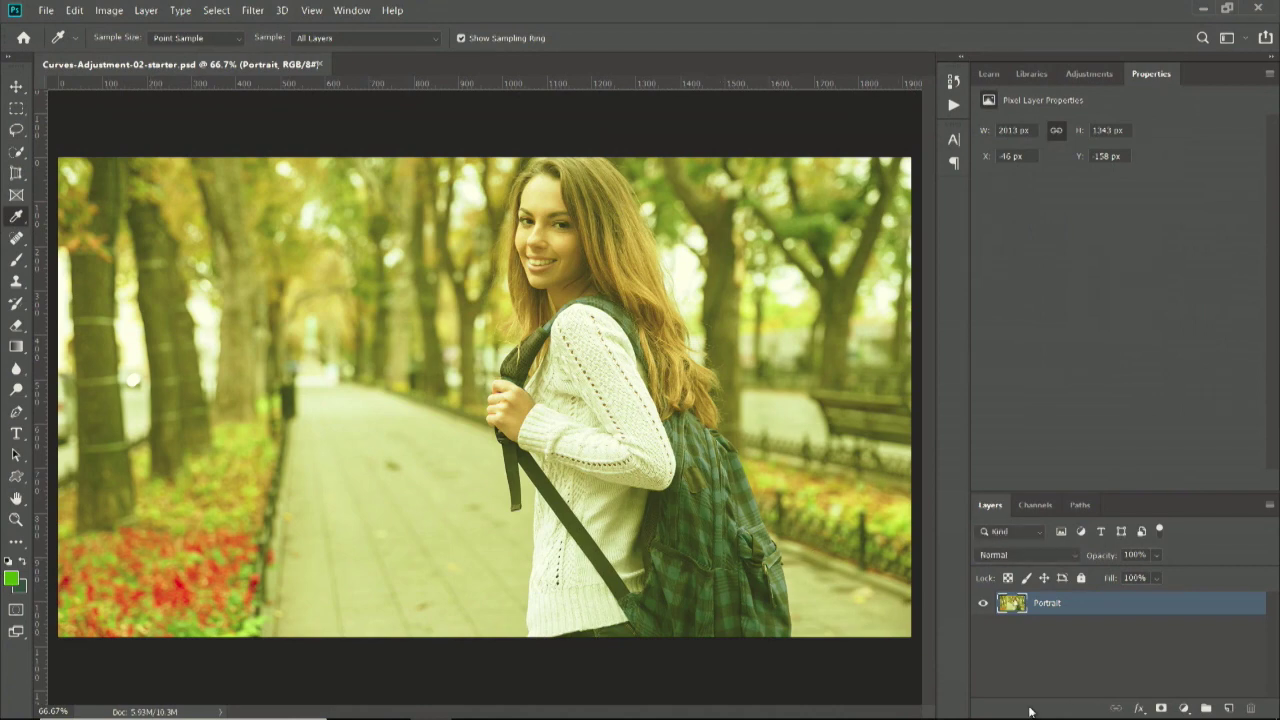
- Add a Curves layer above the Portrait layer and apply Auto correction to it
{"action": "left_click", "coordinate": [1184, 708]}
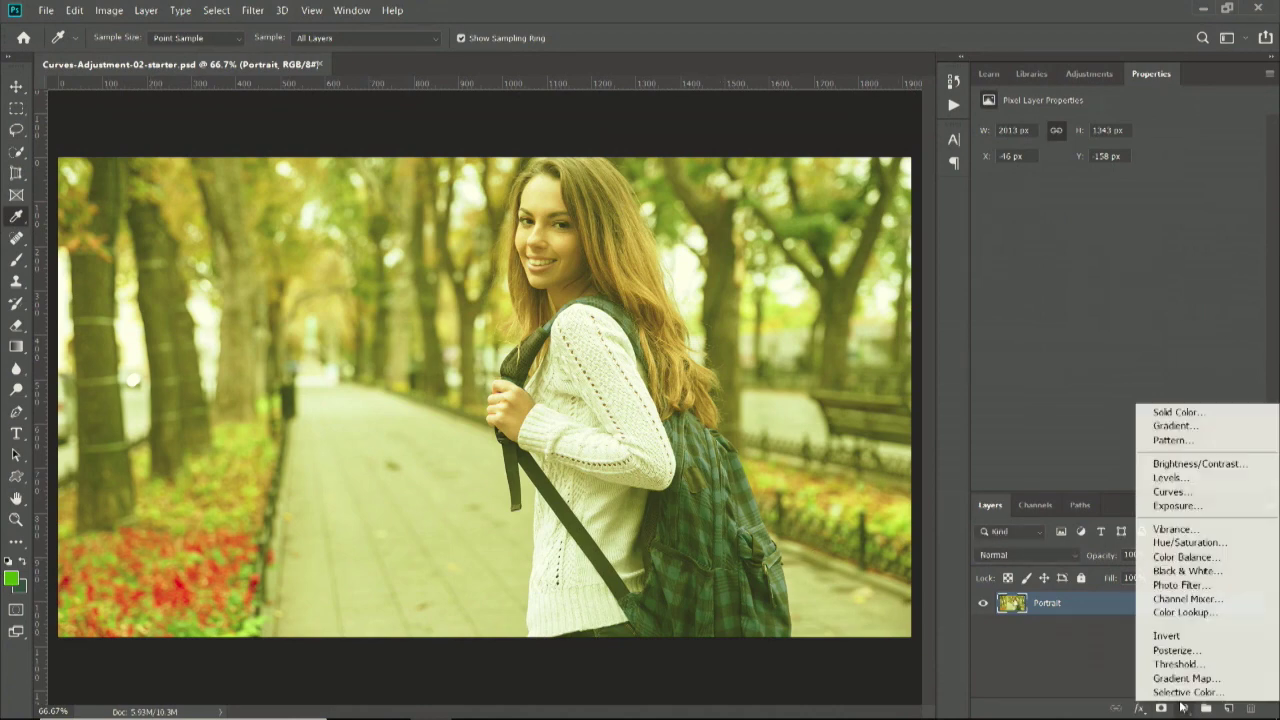
{"action": "left_click", "coordinate": [1184, 493]}
{"action": "left_click", "coordinate": [1239, 151]}
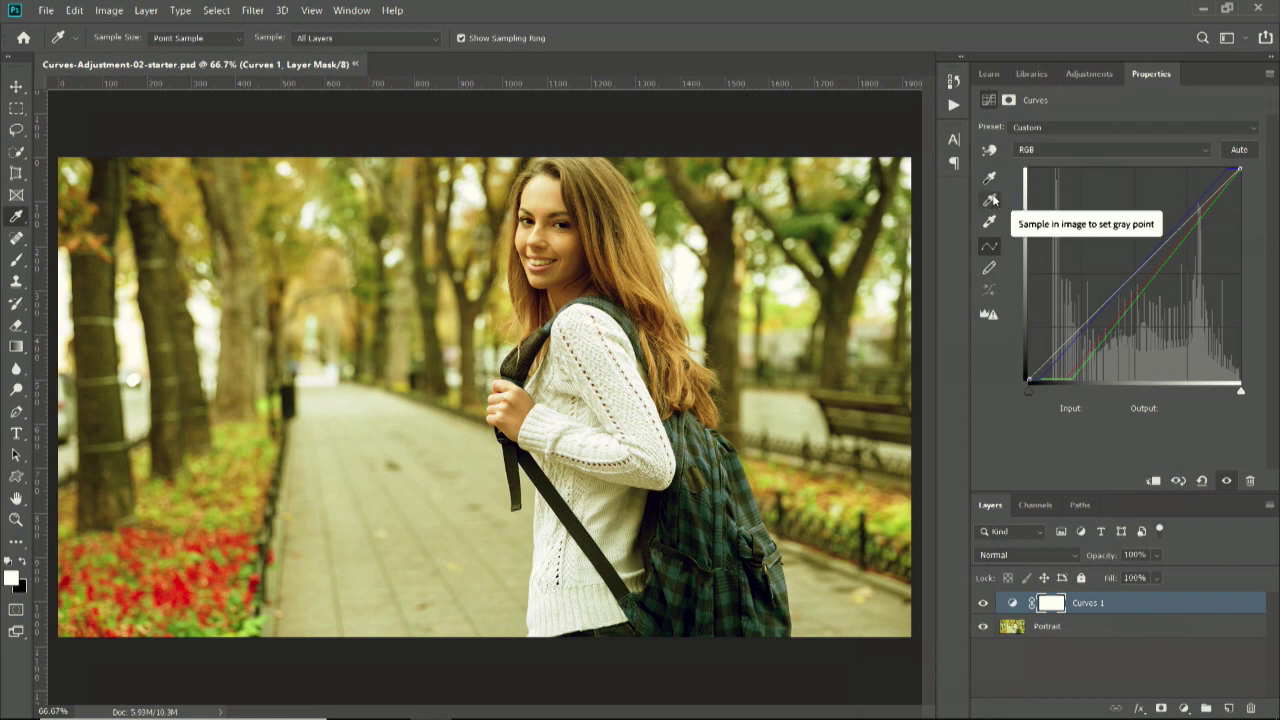
- Sample the grey pavement with the Set Gray Point eyedropper to neutralise midtones
{"action": "left_click", "coordinate": [990, 203]}
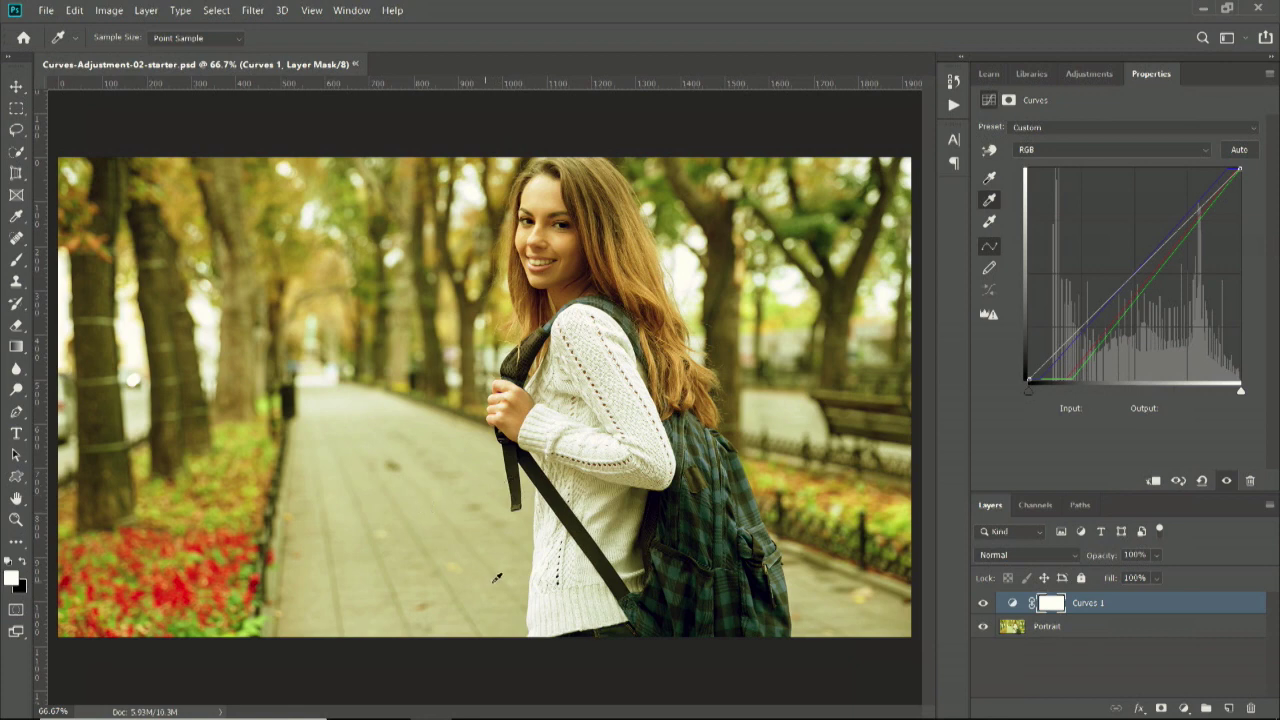
{"action": "left_click", "coordinate": [455, 535]}
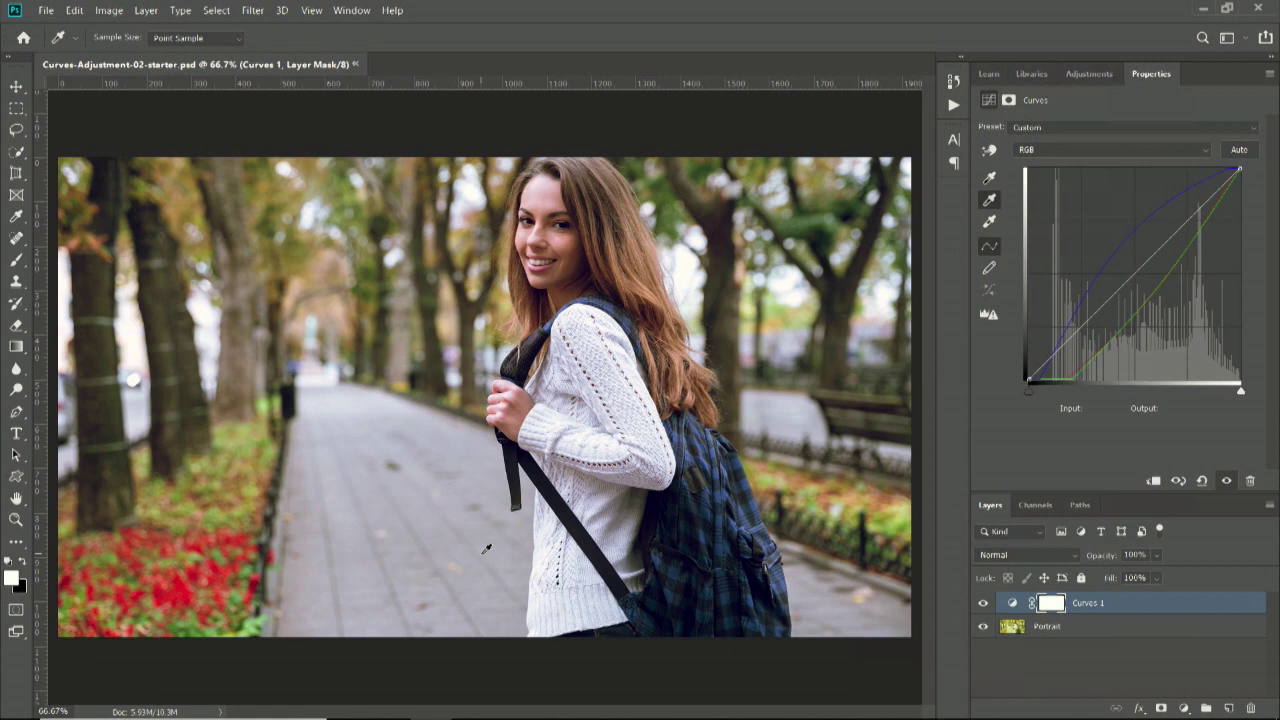
- Reset Curves 1 to defaults and resample the pavement with the Set Gray Point eyedropper
{"action": "left_click", "coordinate": [1202, 480]}
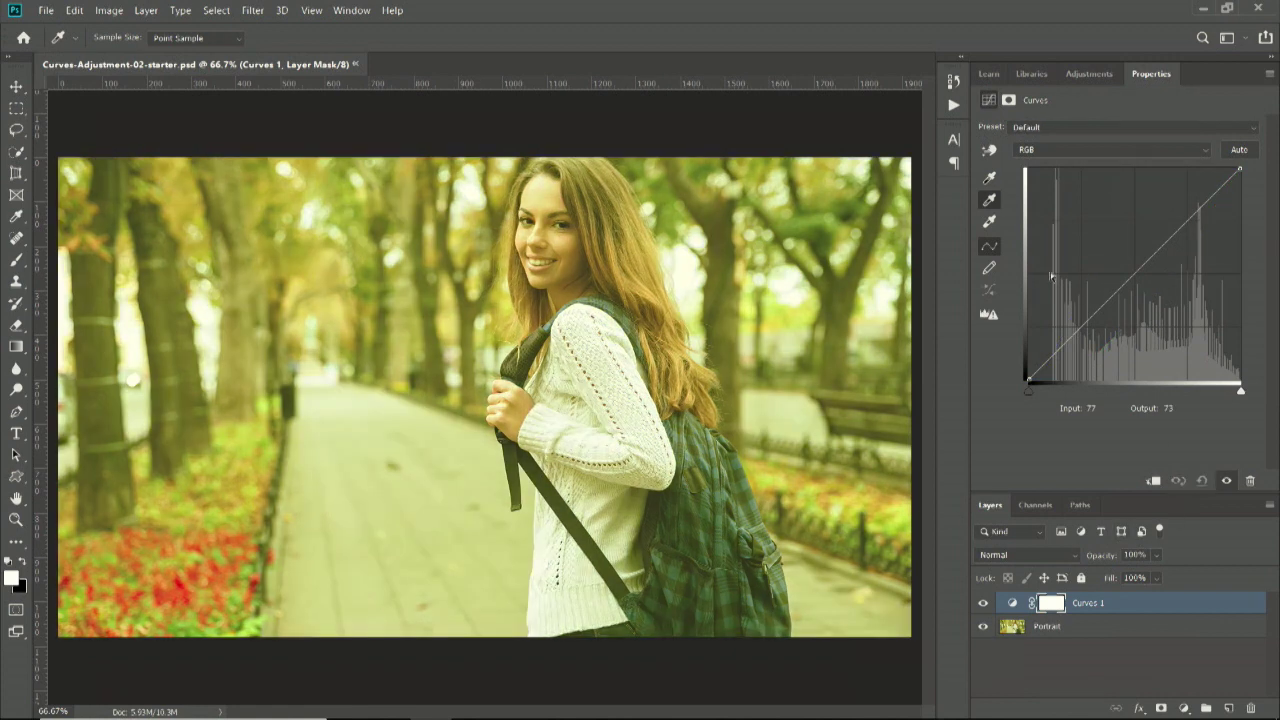
{"action": "left_click", "coordinate": [989, 198]}
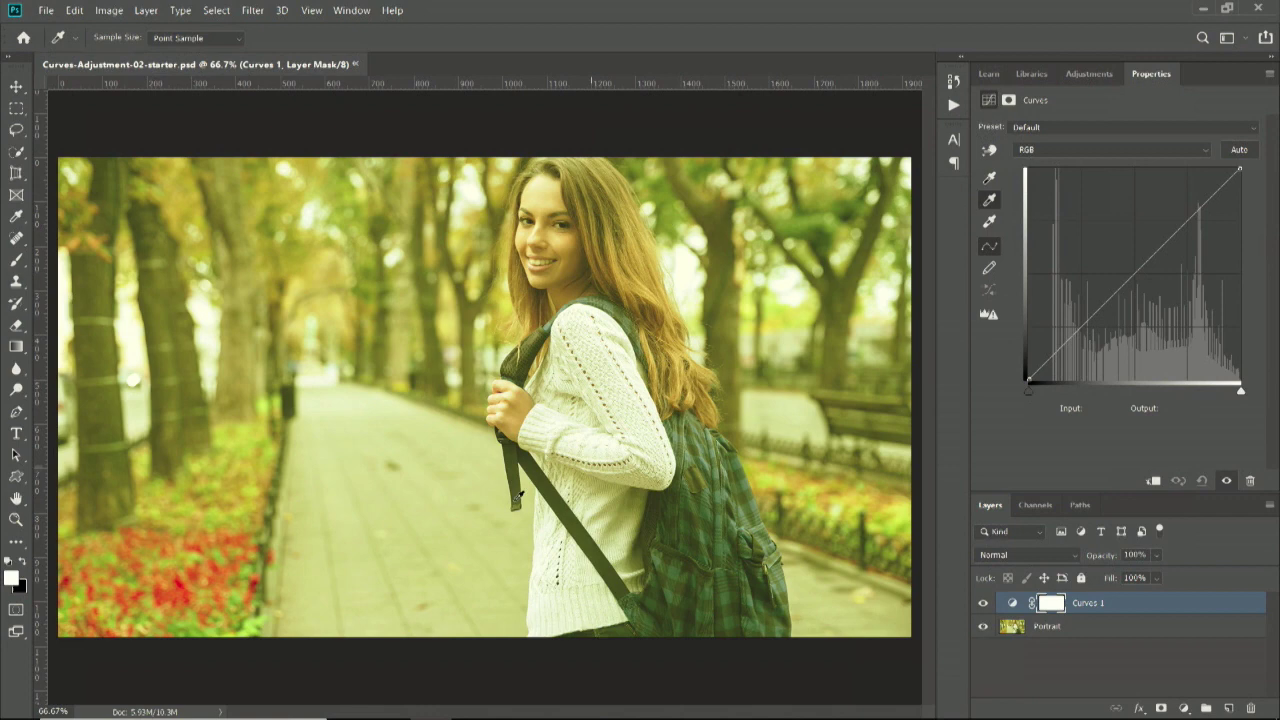
{"action": "left_click", "coordinate": [479, 553]}
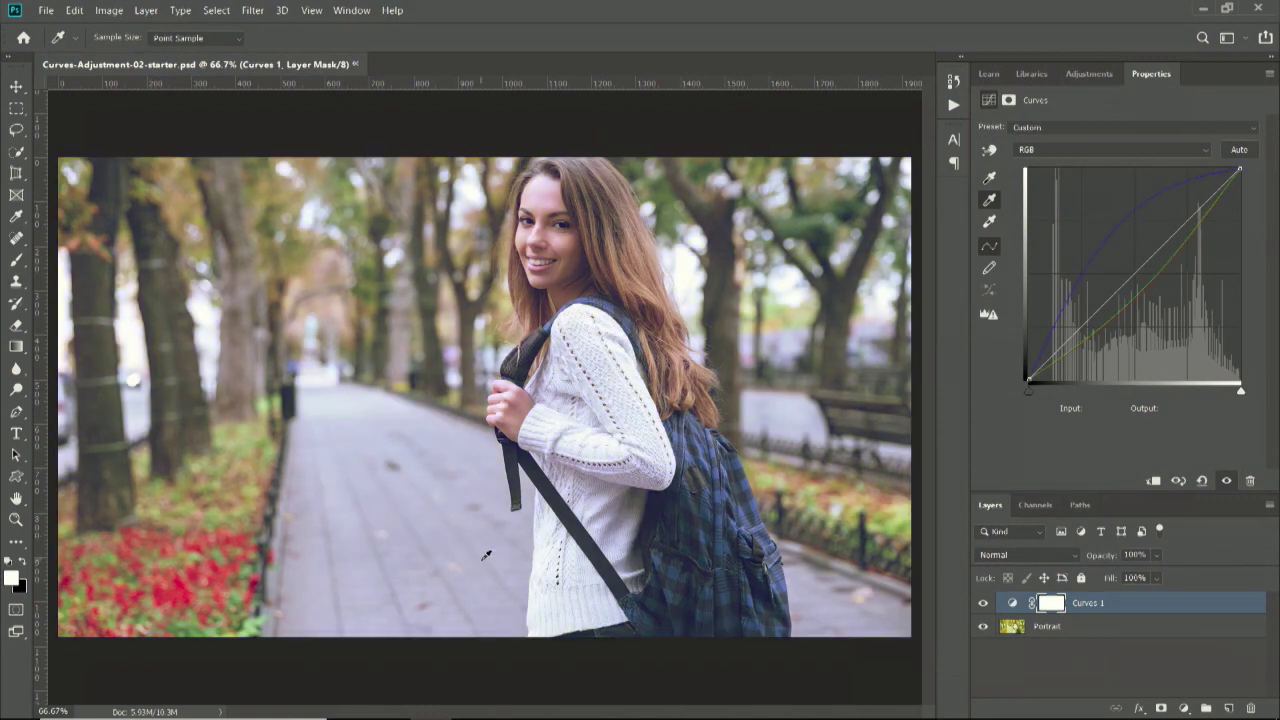